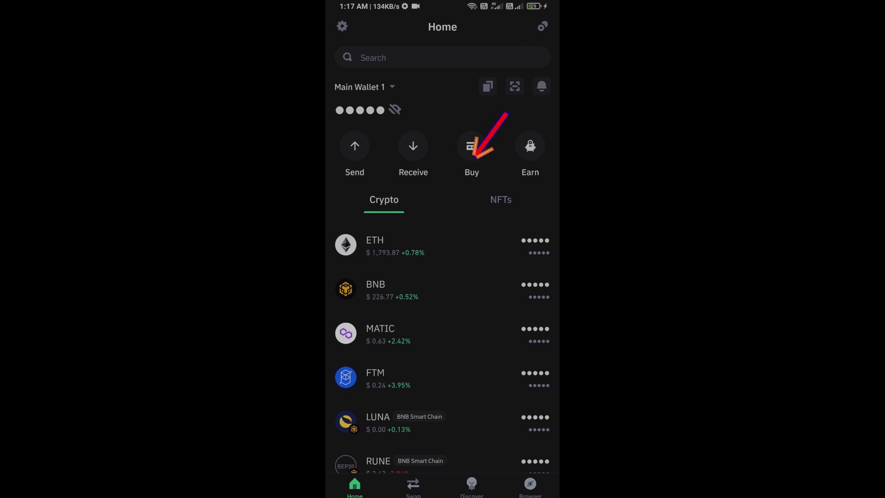
Start a purchase of ETH, trim the amount, then back out to the coin list
left_click(472, 149)
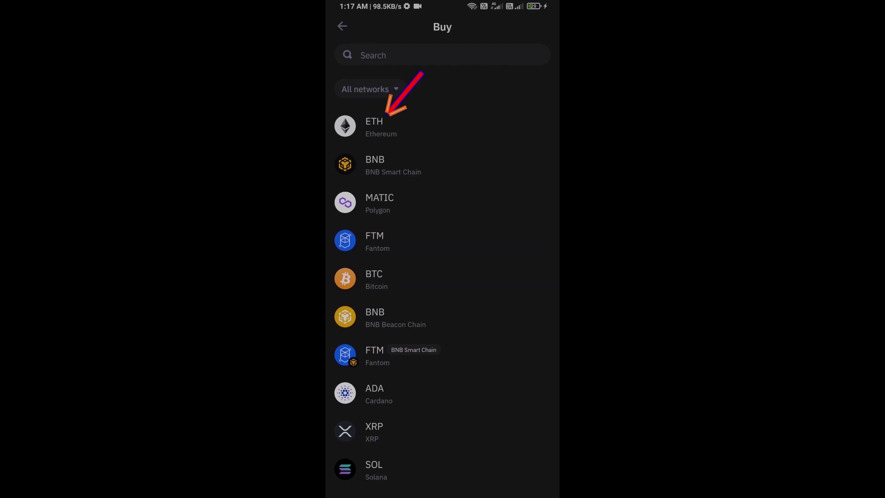
left_click(373, 126)
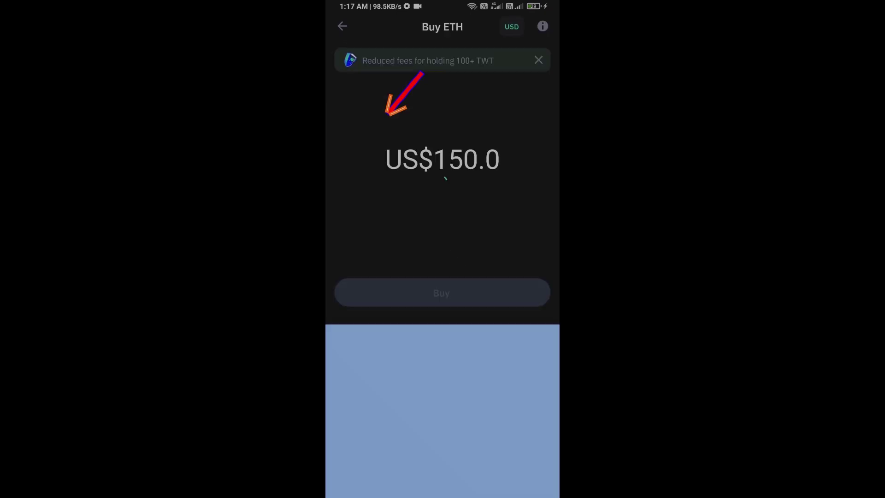
key("BackSpace")
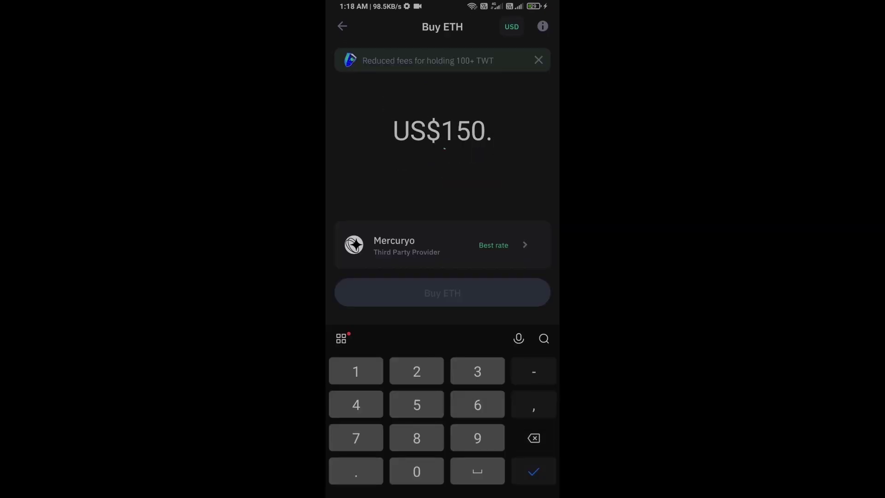
key("BackSpace")
key("BackSpace")
key("BackSpace")
key("BackSpace")
type("50")
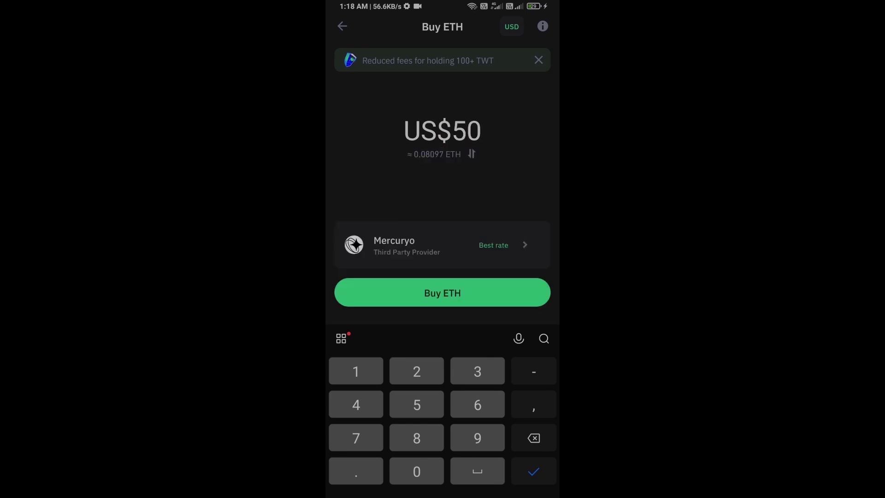
key("Escape")
key("Escape")
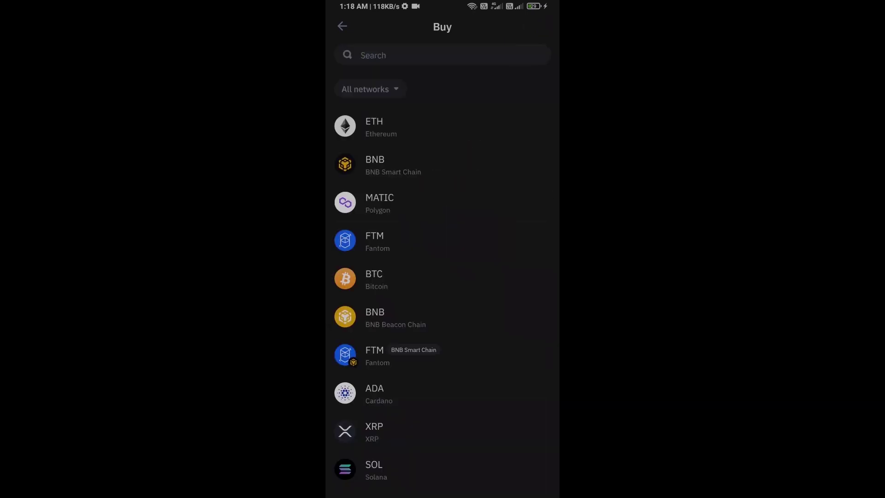
key("Escape")
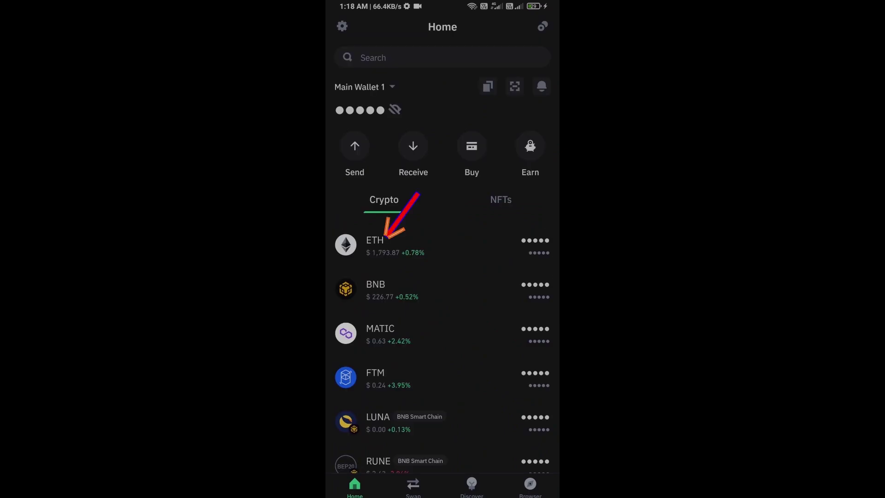
View the ETH receiving address and QR code, then return to the wallet home
left_click(375, 246)
left_click(415, 148)
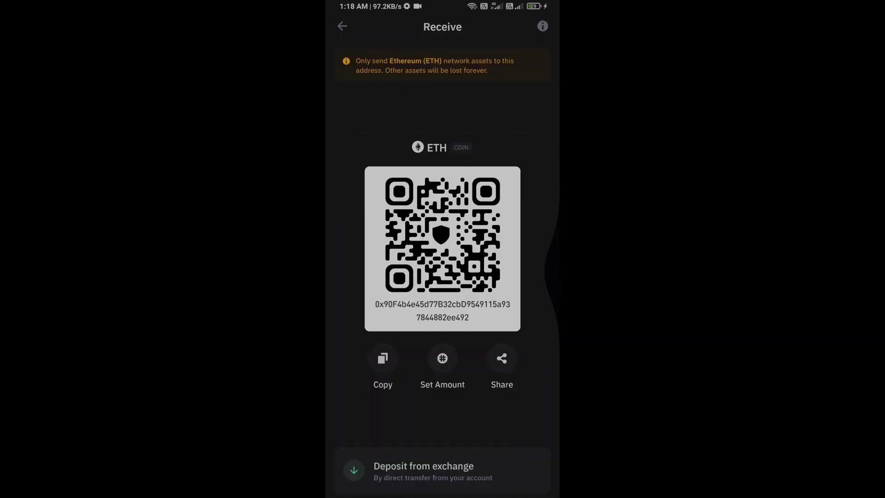
key("Escape")
key("Escape")
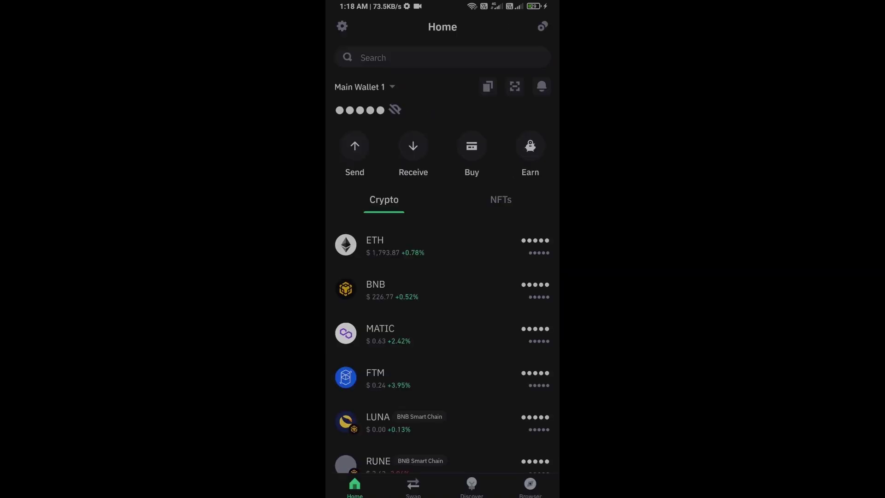
Launch Uniswap Exchange from the dApp browser and dismiss its landing overlay
left_click(530, 484)
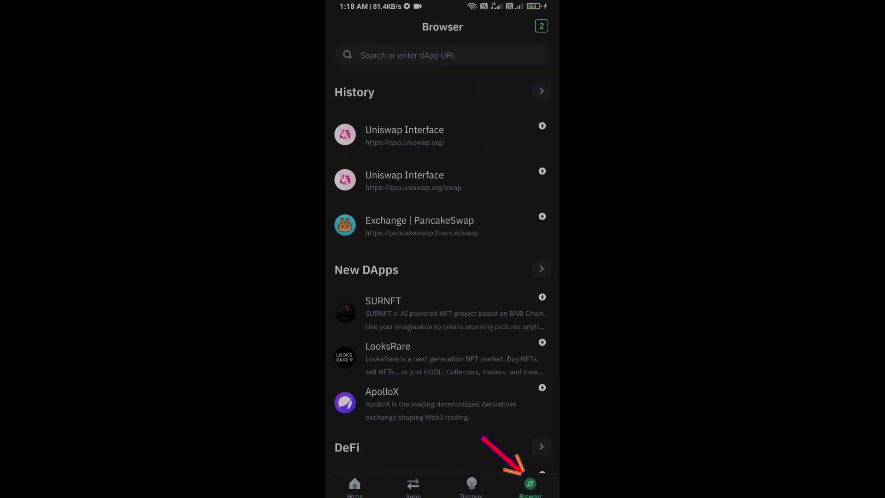
scroll(443, 270, "down", 5)
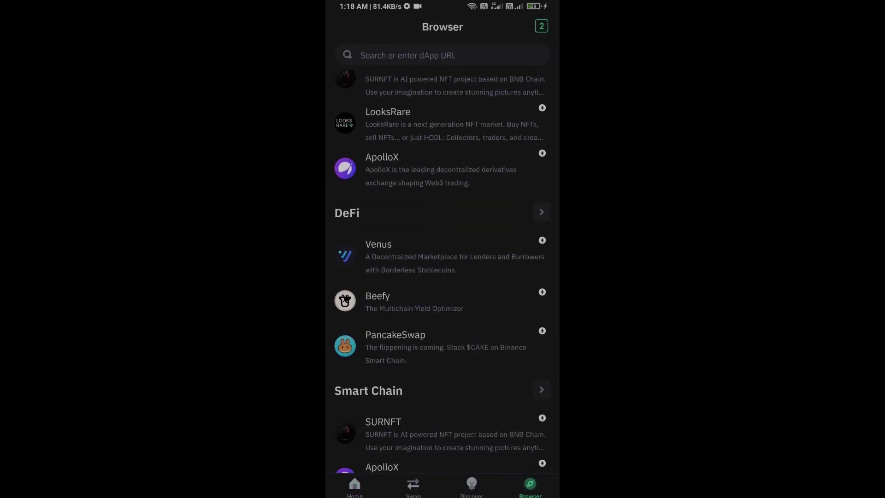
scroll(442, 269, "down", 3)
scroll(443, 269, "down", 2)
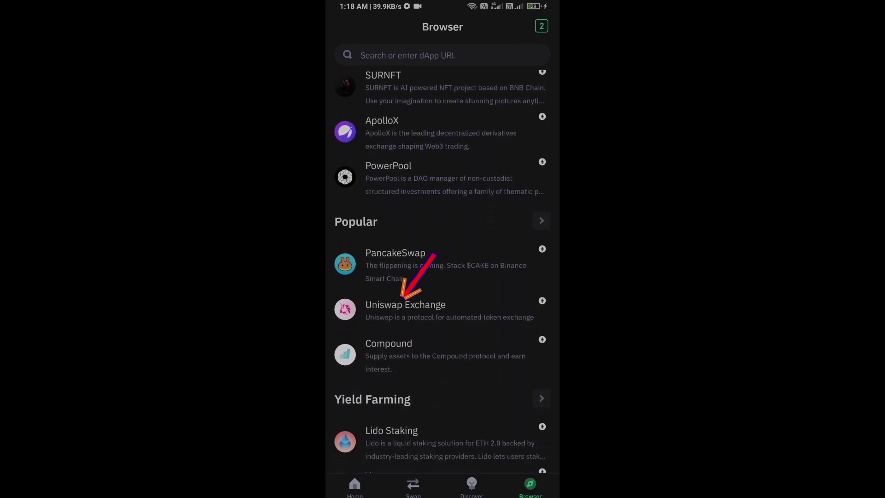
left_click(405, 307)
left_click(443, 344)
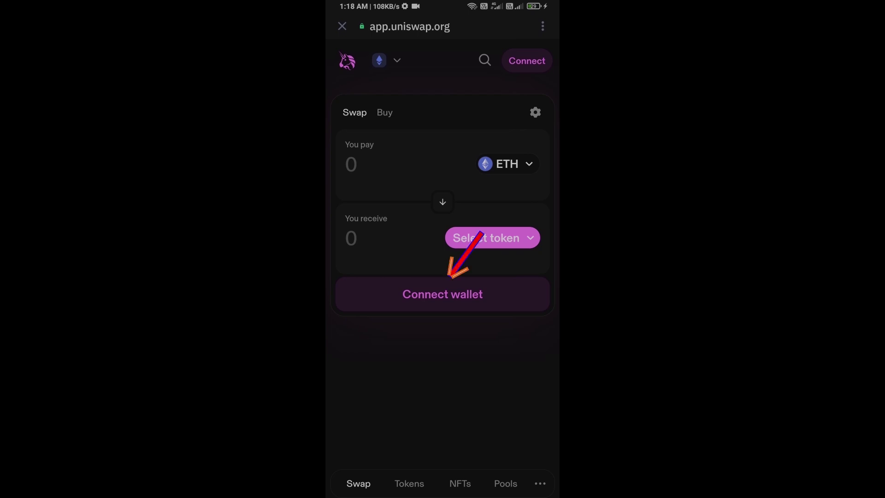
Connect Trust Wallet to Uniswap and approve the connection request
left_click(442, 294)
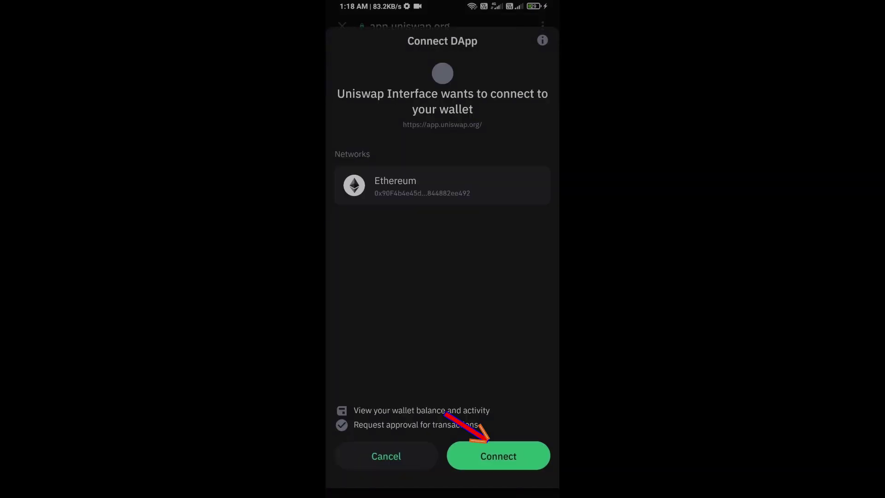
left_click(498, 455)
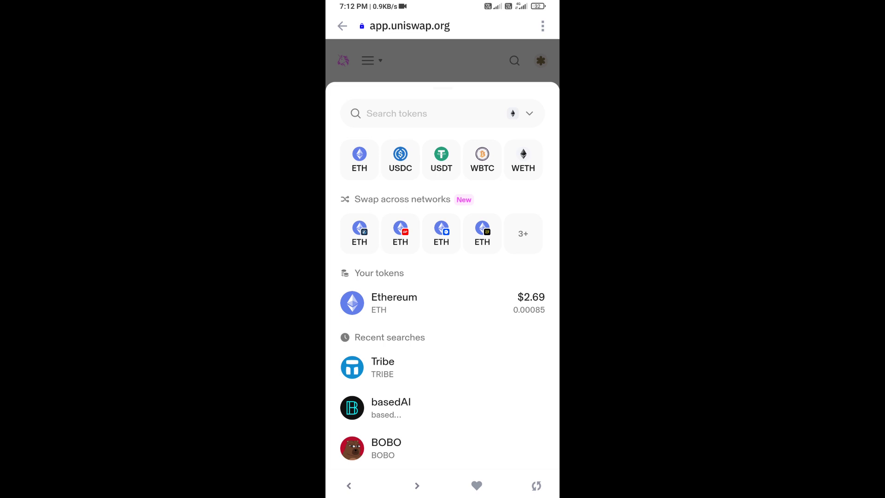
Copy Euler's Ethereum contract address from its CoinMarketCap page in Chrome
left_click_drag(443, 494, 442, 311)
left_click(497, 298)
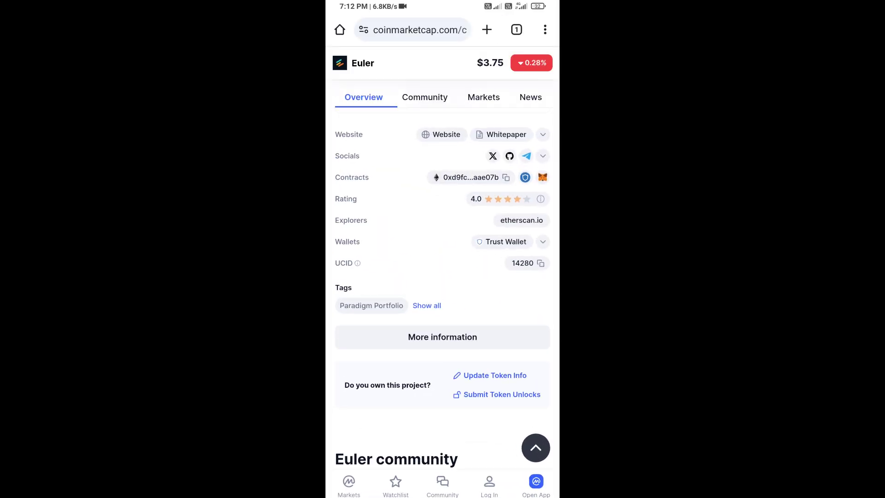
left_click(505, 177)
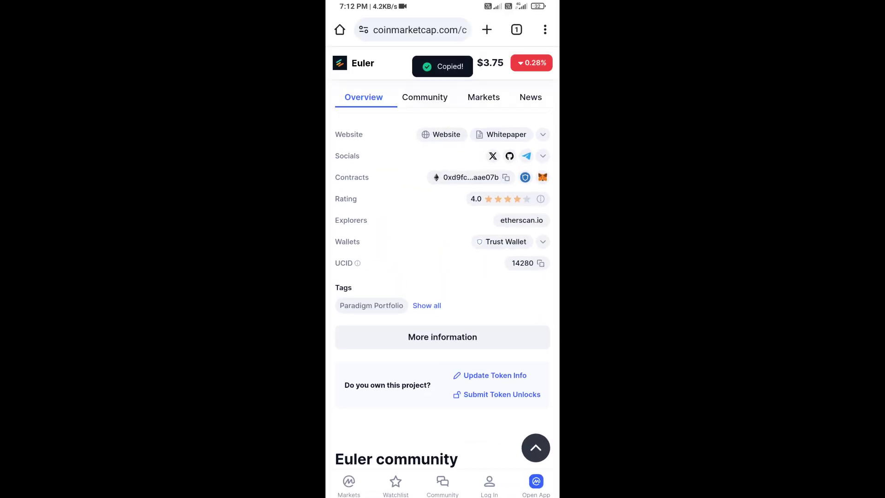
left_click_drag(443, 495, 443, 311)
Paste the copied Euler contract address into Uniswap's token search
left_click(500, 298)
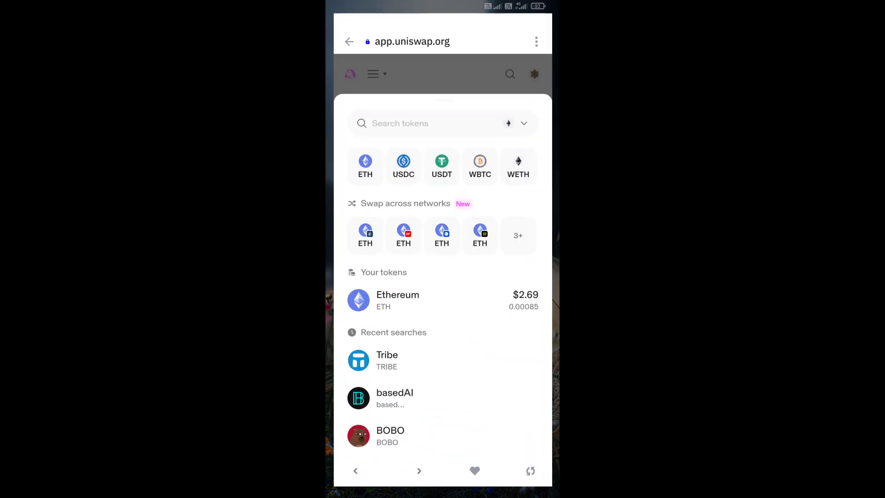
left_click(367, 113)
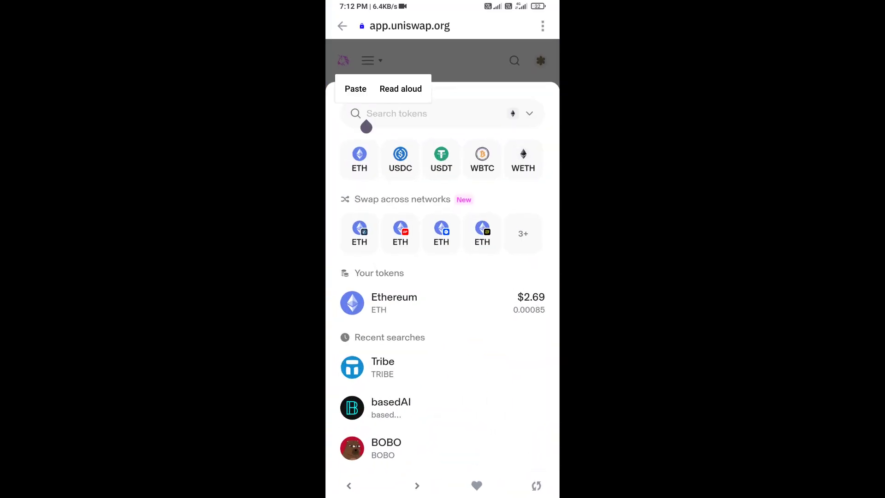
left_click(355, 87)
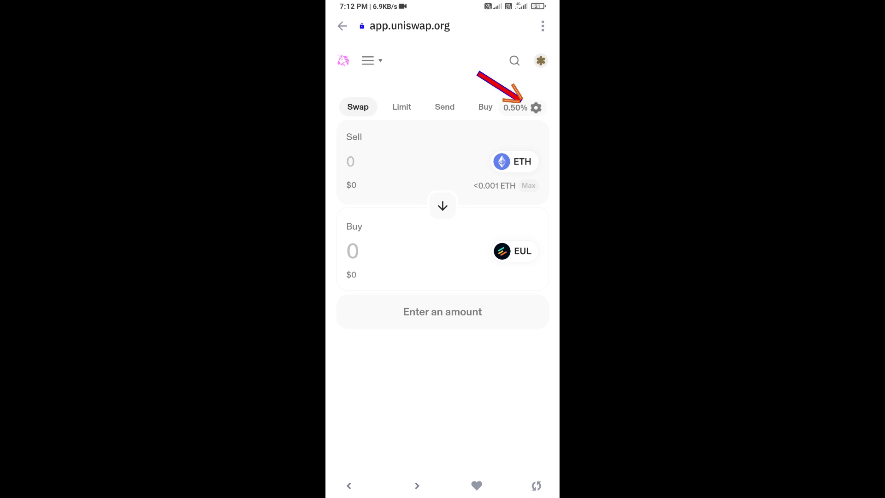
Replace the max slippage value with 0.5% in swap settings and close them
left_click(536, 107)
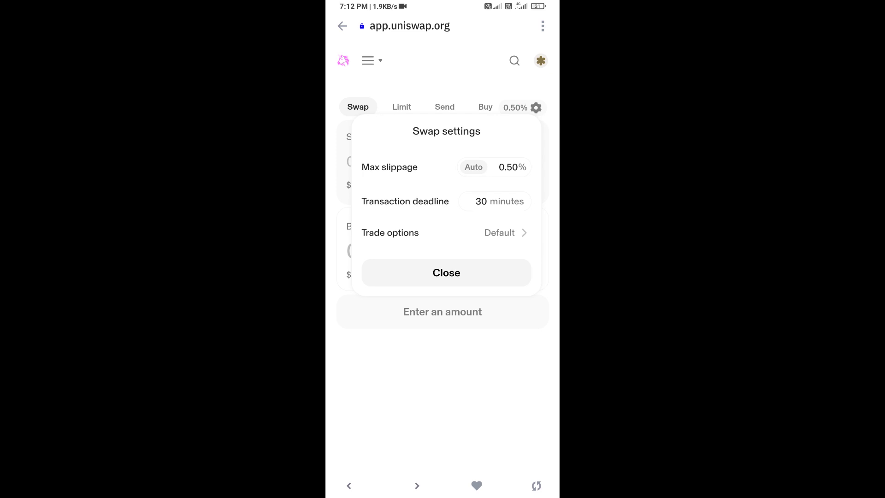
double_click(492, 176)
left_click(346, 474)
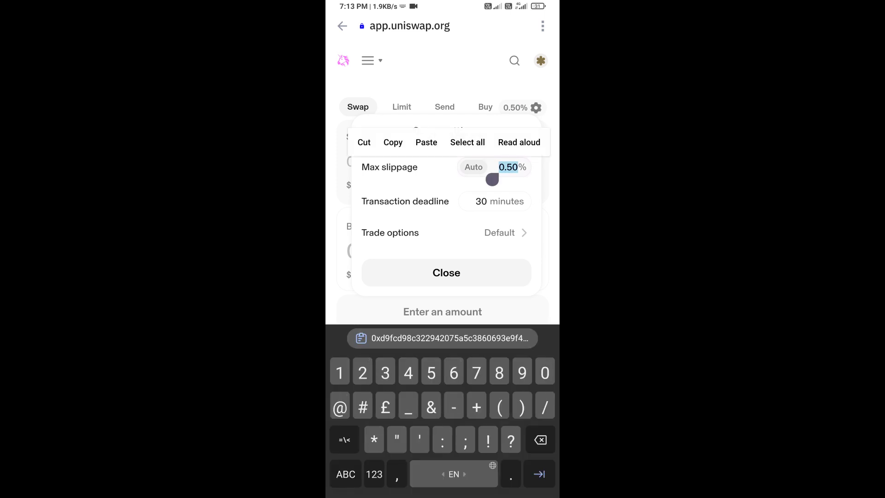
key("BackSpace")
type(".5")
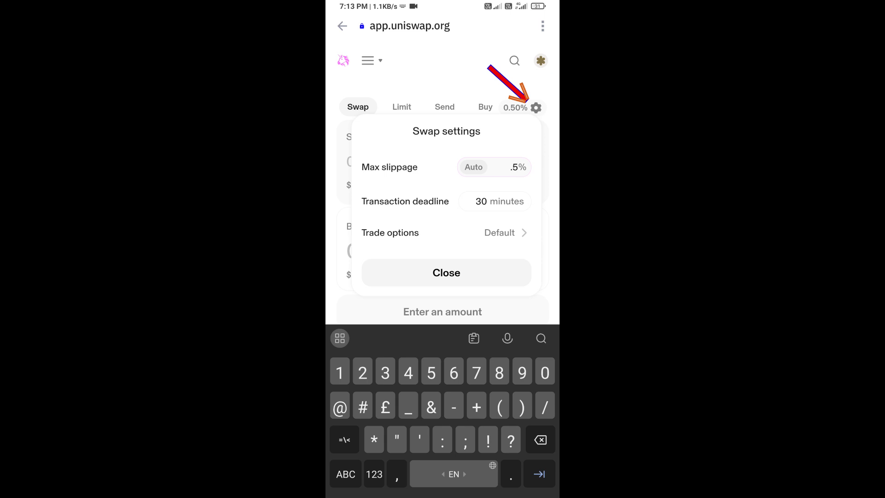
left_click(446, 273)
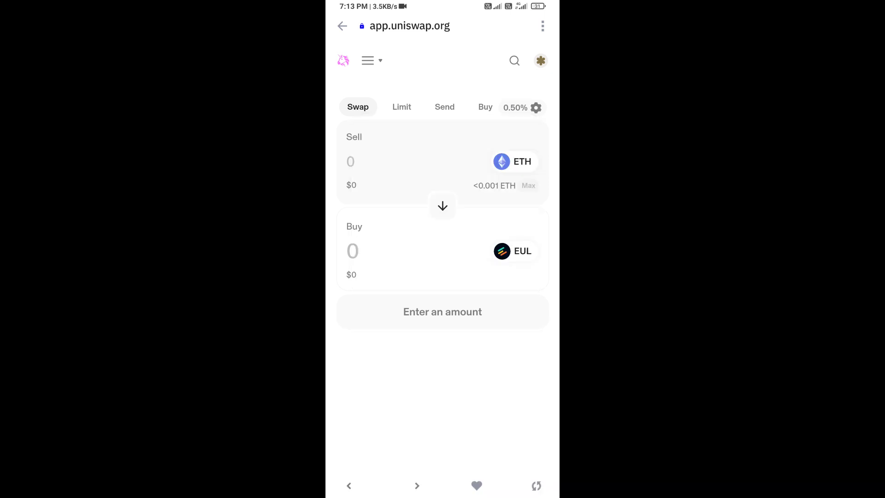
Enter 0.000005 EUL as the buy amount and open the swap review
left_click(374, 251)
type("0")
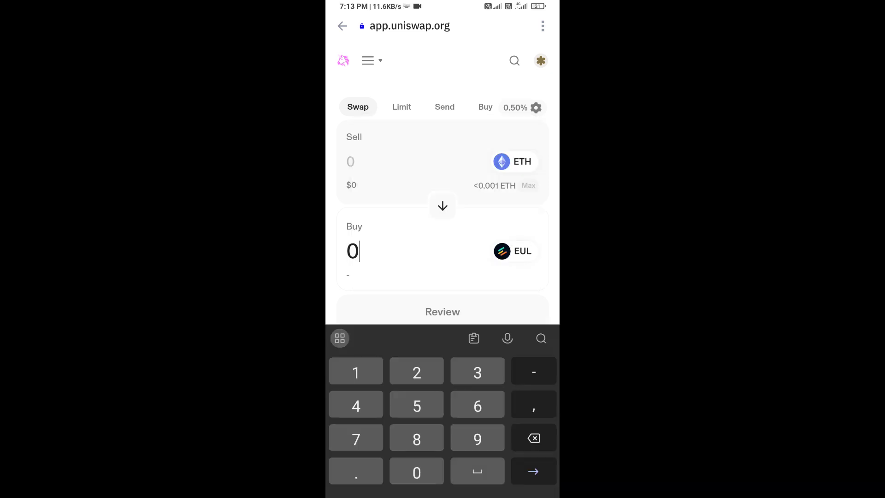
type(".000005")
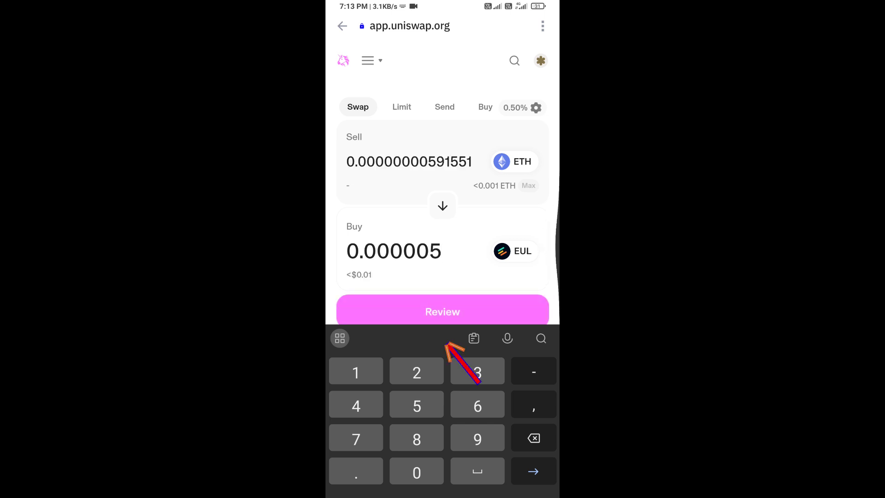
key("Escape")
left_click(443, 312)
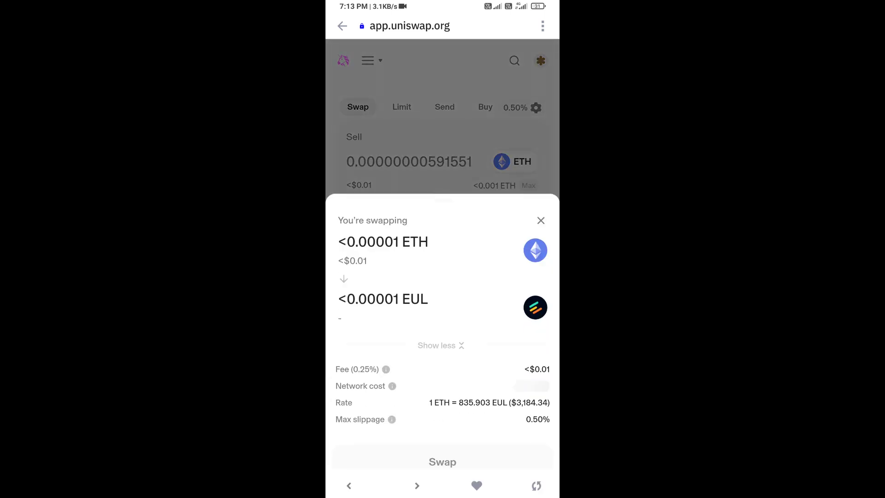